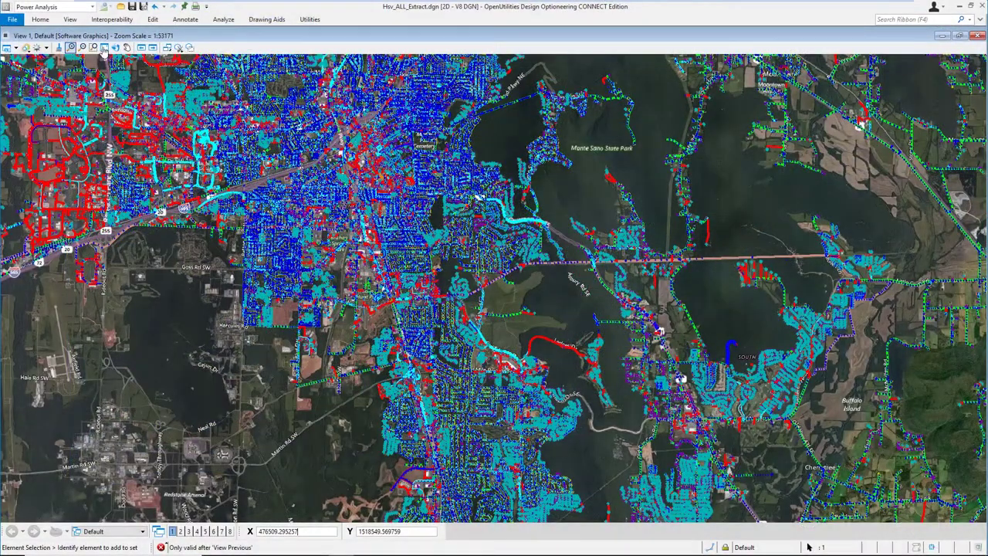
Activate Pan View on the Substation network shown over the aerial map.
{"action": "left_click", "coordinate": [127, 47]}
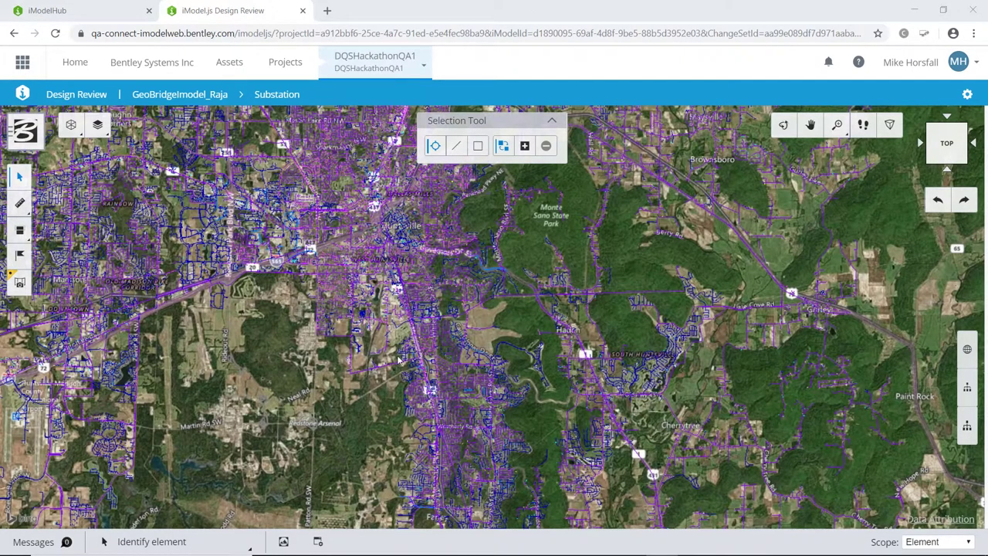
Zoom in to a close-up of the substation and tilt it into a perspective view.
{"action": "left_click", "coordinate": [284, 541]}
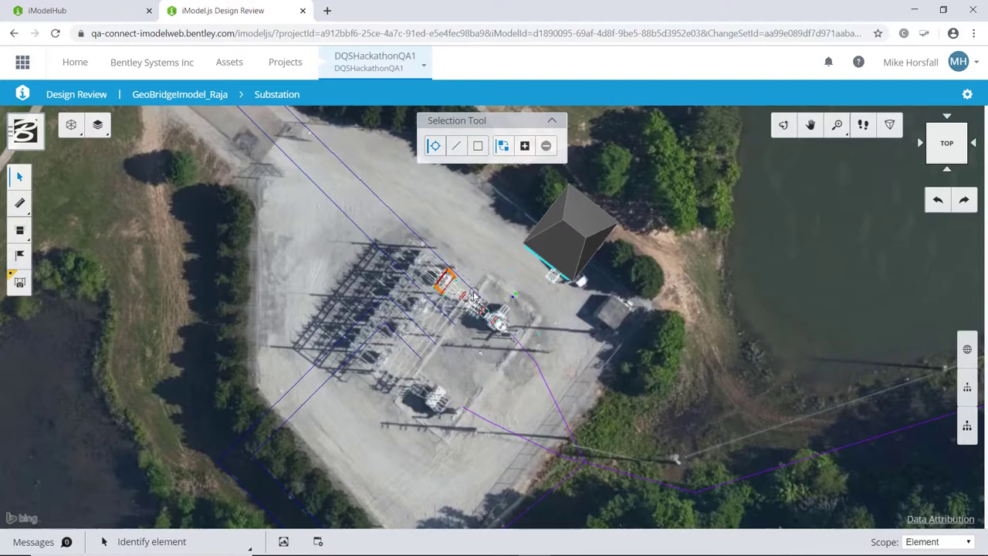
{"action": "left_click", "coordinate": [285, 541]}
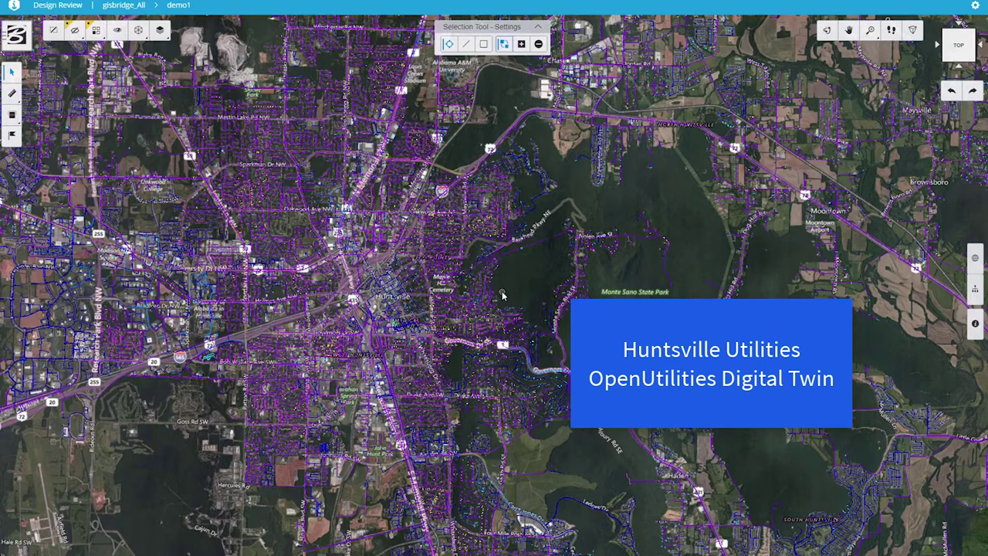
Scroll the Rules list to the CircuitId rule checking CKT_ID on OUE_E_OHPRIMARY items.
{"action": "scroll", "coordinate": [502, 291], "scroll_direction": "down", "scroll_amount": 1}
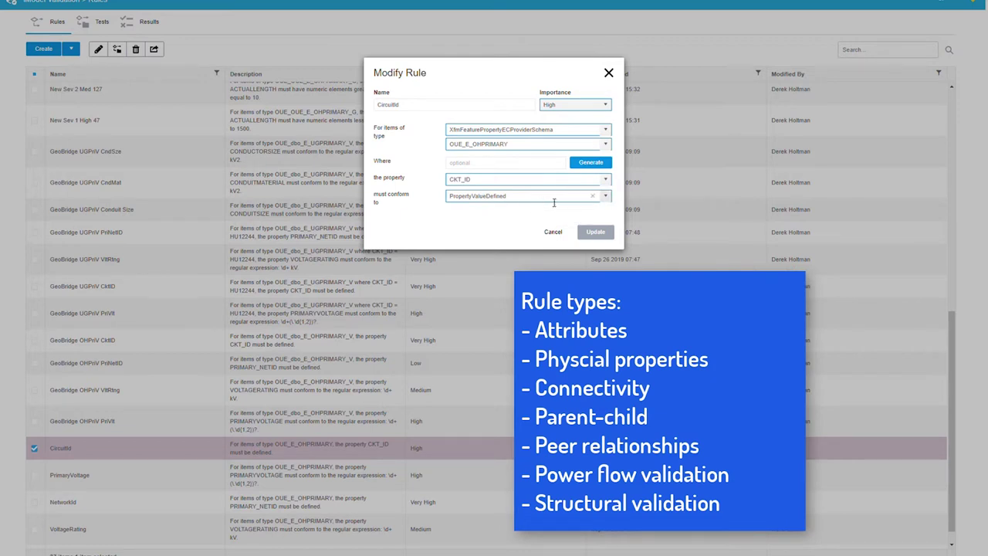
Review the rule's CKT_ID property, PropertyValueDefined condition and High importance, then cancel without changes.
{"action": "left_click", "coordinate": [608, 180]}
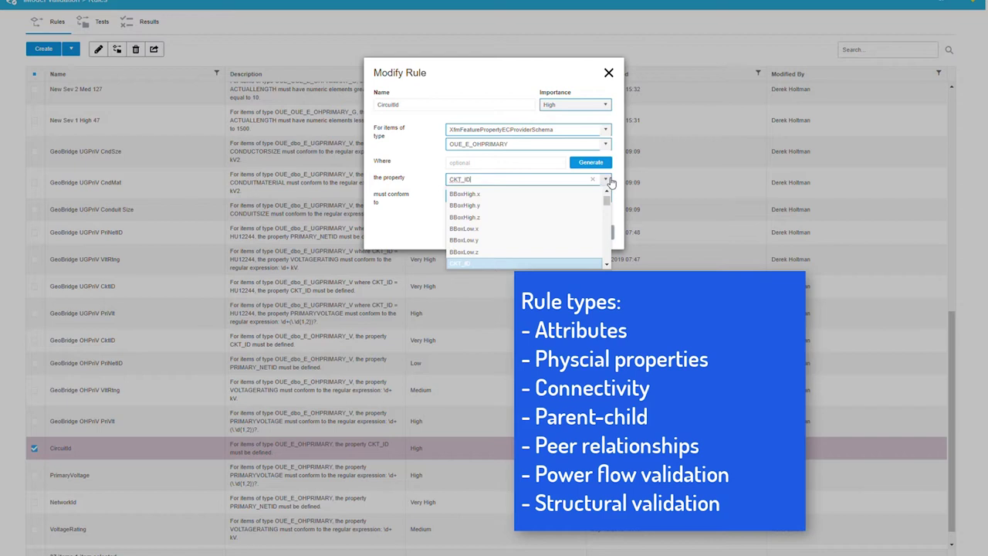
{"action": "left_click", "coordinate": [609, 181]}
{"action": "left_click", "coordinate": [607, 196]}
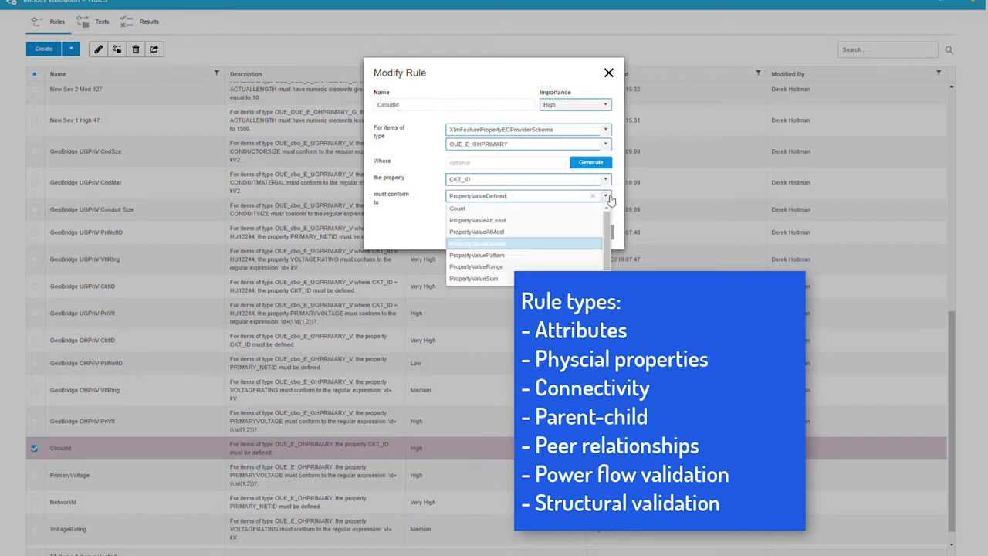
{"action": "mouse_move", "coordinate": [608, 224]}
{"action": "left_mouse_down"}
{"action": "mouse_move", "coordinate": [608, 233]}
{"action": "mouse_move", "coordinate": [607, 219]}
{"action": "left_mouse_up"}
{"action": "left_click", "coordinate": [622, 190]}
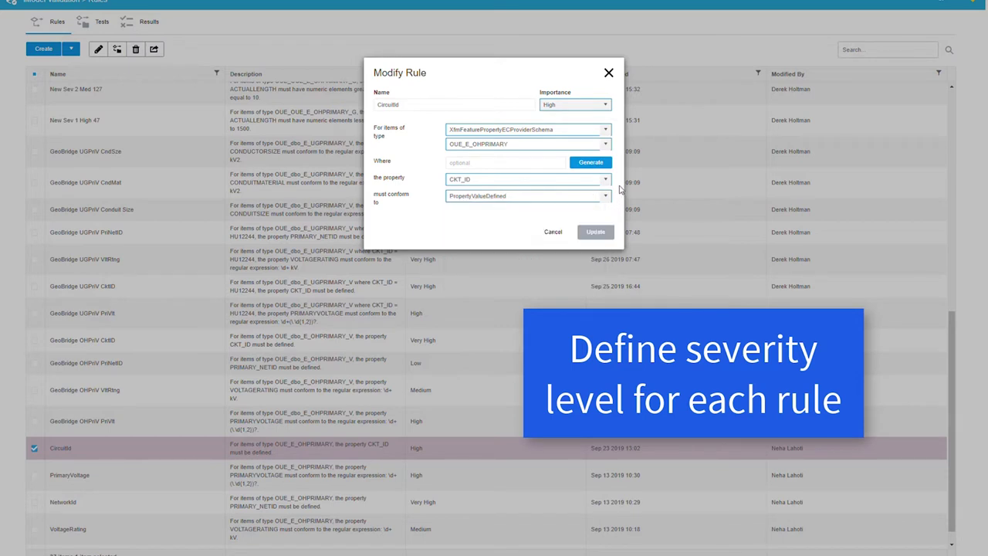
{"action": "left_click", "coordinate": [609, 109]}
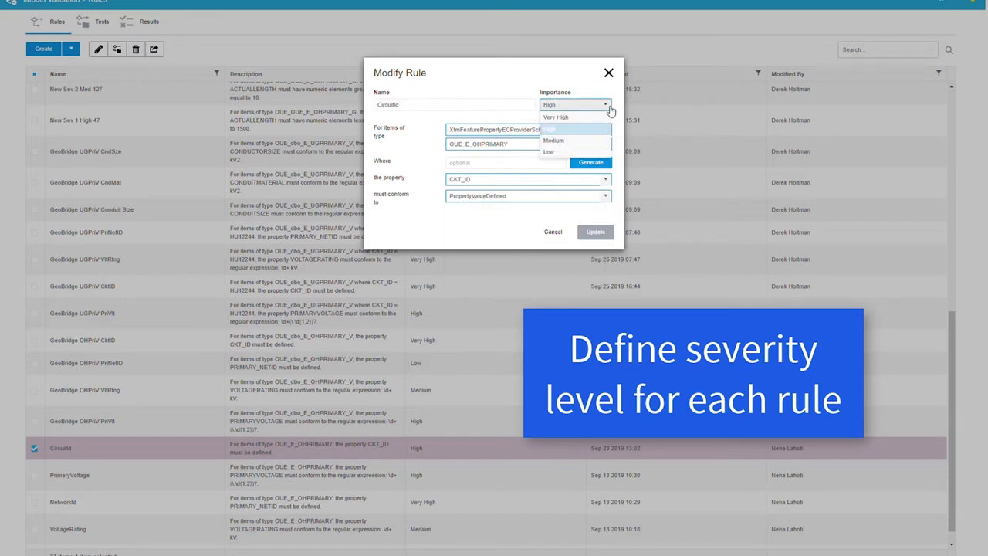
{"action": "left_click", "coordinate": [557, 77]}
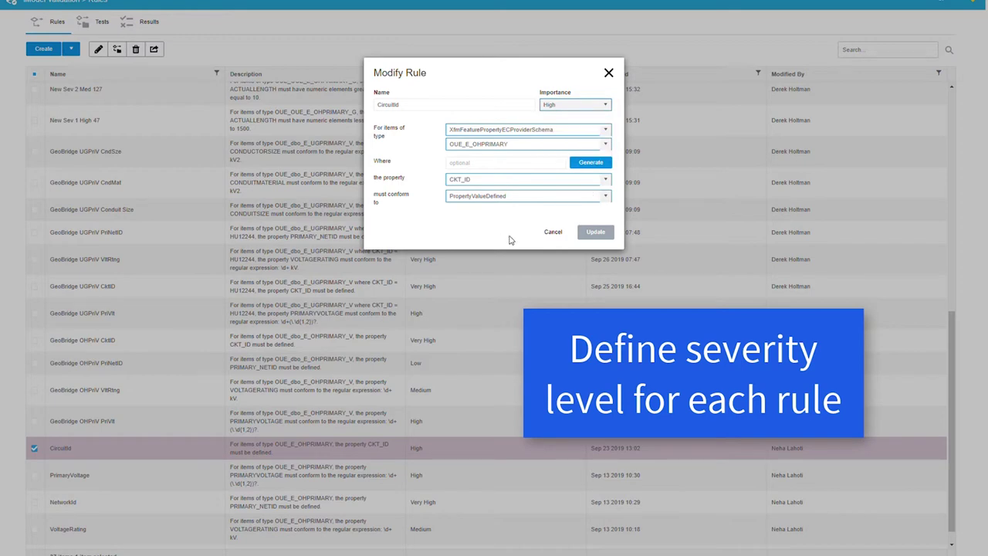
{"action": "left_click", "coordinate": [551, 231]}
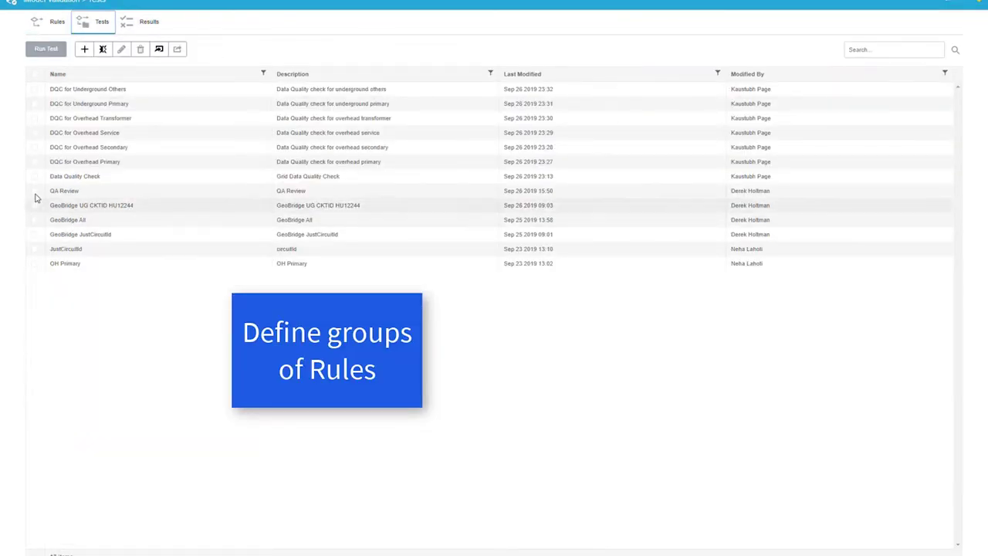
Select the QA Review test, open its rules for editing, and bring up the issues map.
{"action": "left_click", "coordinate": [34, 191]}
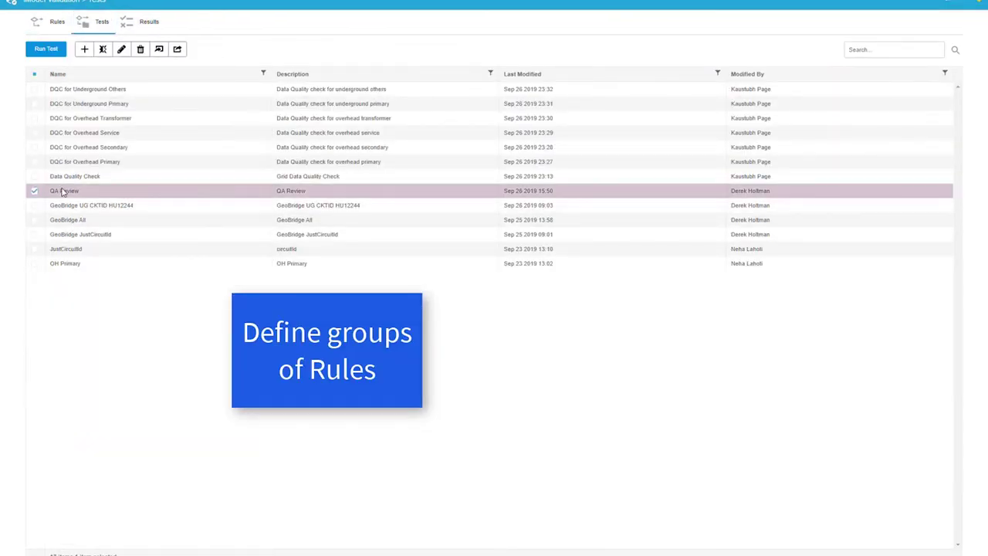
{"action": "left_click", "coordinate": [120, 49]}
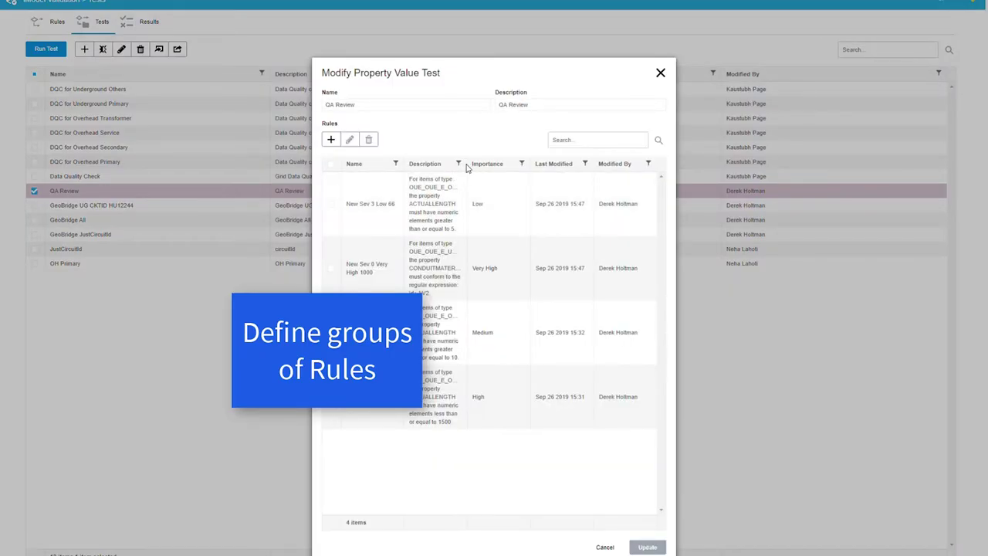
{"action": "left_click_drag", "start_coordinate": [470, 168], "coordinate": [542, 163]}
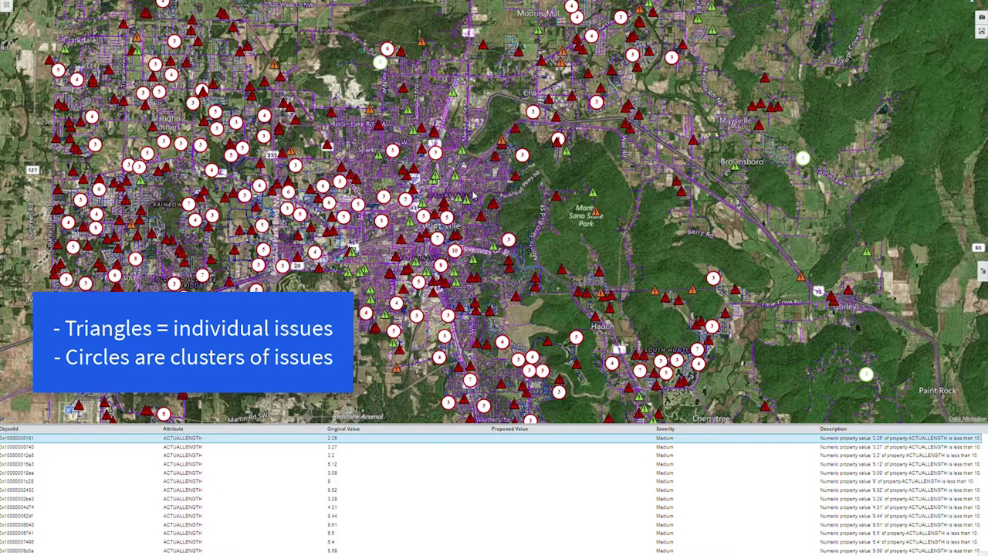
Read the map-tips of several issue triangles, then zoom into central Huntsville.
{"action": "mouse_move", "coordinate": [596, 218]}
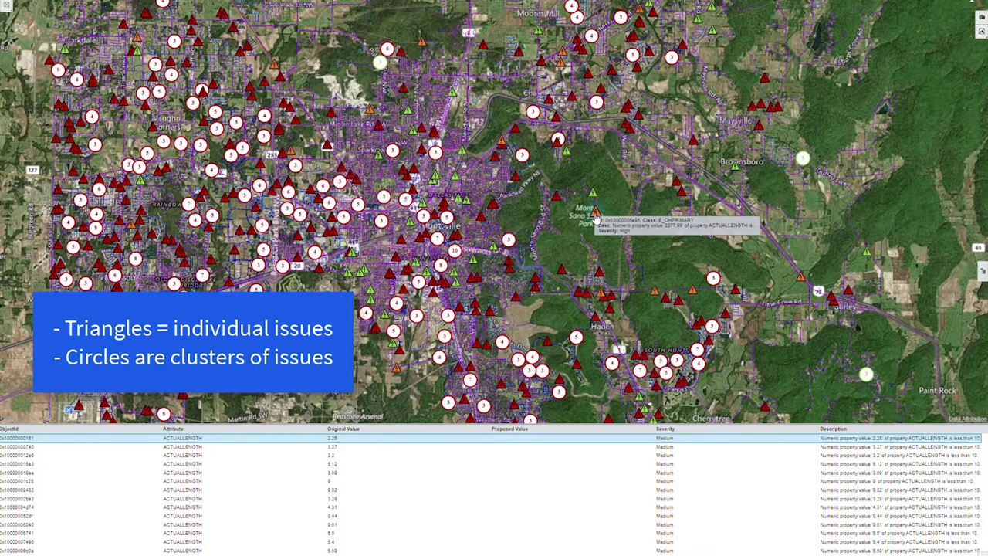
{"action": "mouse_move", "coordinate": [595, 199]}
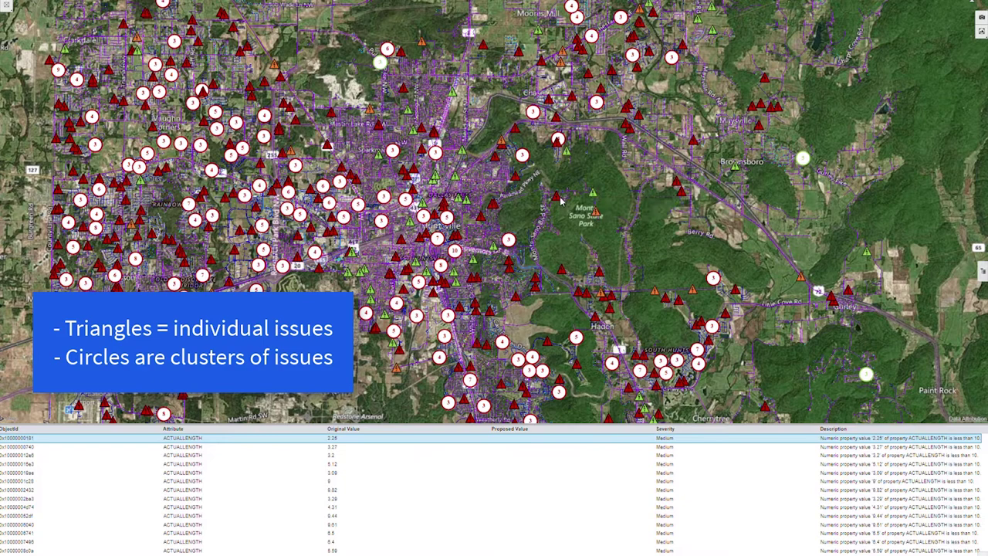
{"action": "mouse_move", "coordinate": [563, 200]}
{"action": "scroll", "coordinate": [542, 150], "scroll_direction": "up", "scroll_amount": 2}
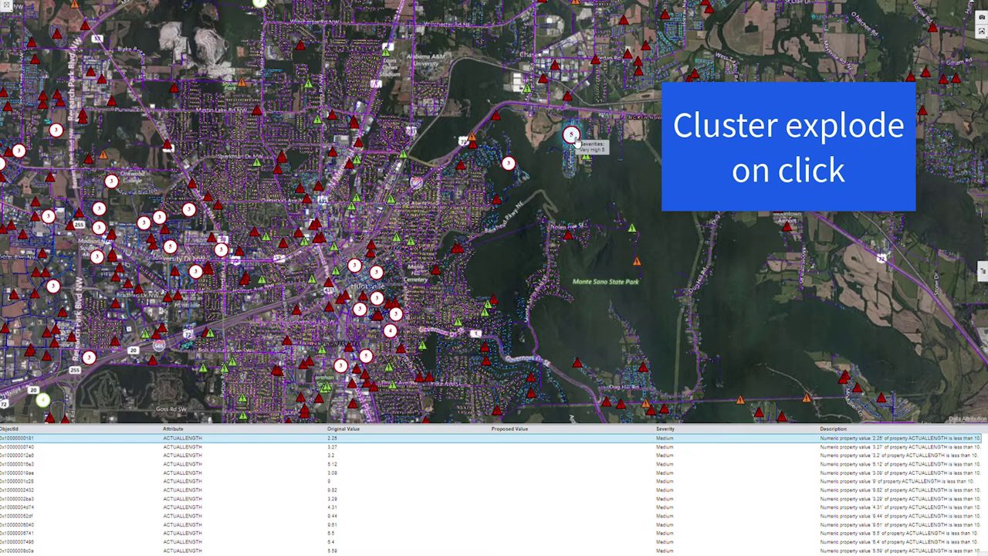
Expand the five-issue cluster, zoom around the full map, then open the Digital Twin Insights dashboard.
{"action": "left_click", "coordinate": [572, 137]}
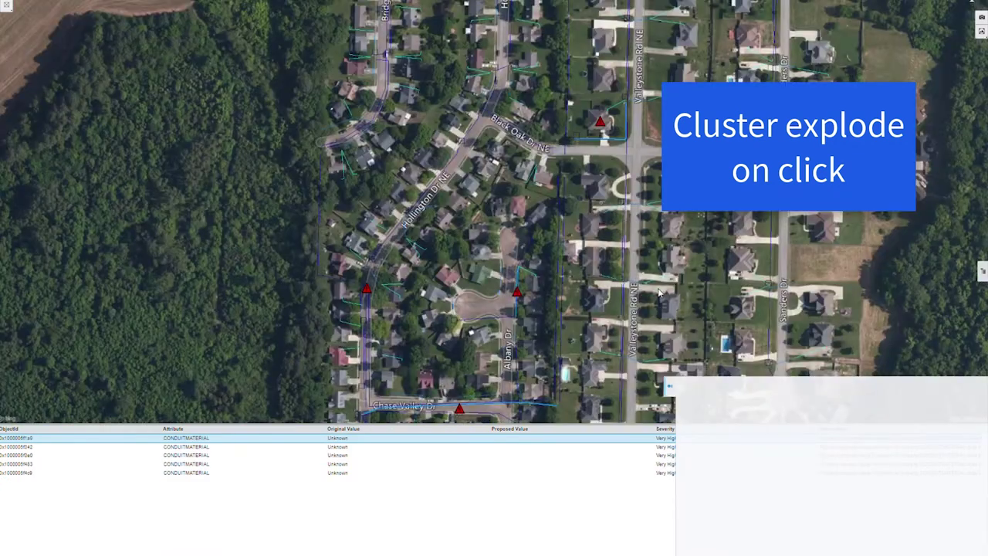
{"action": "left_click", "coordinate": [669, 386]}
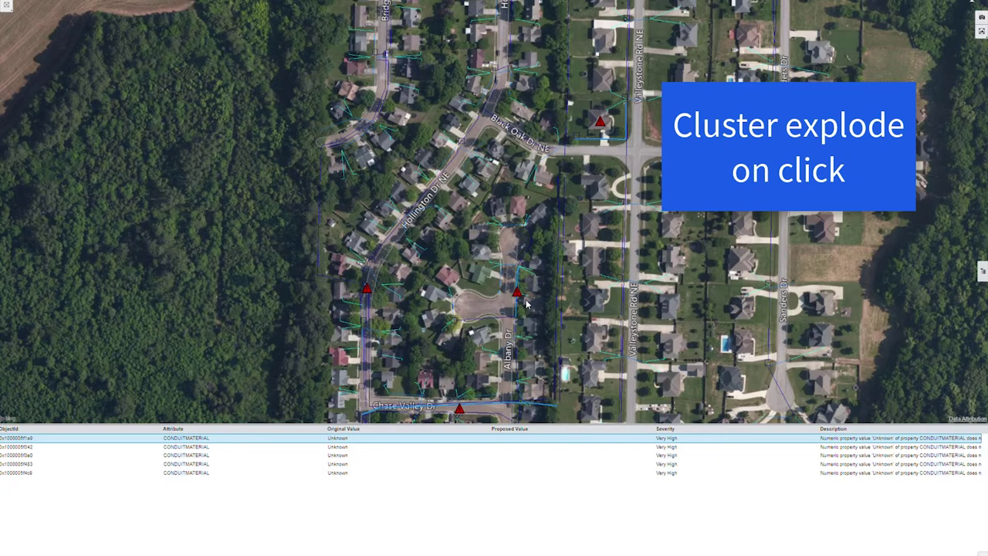
{"action": "scroll", "coordinate": [525, 304], "scroll_direction": "up", "scroll_amount": 2}
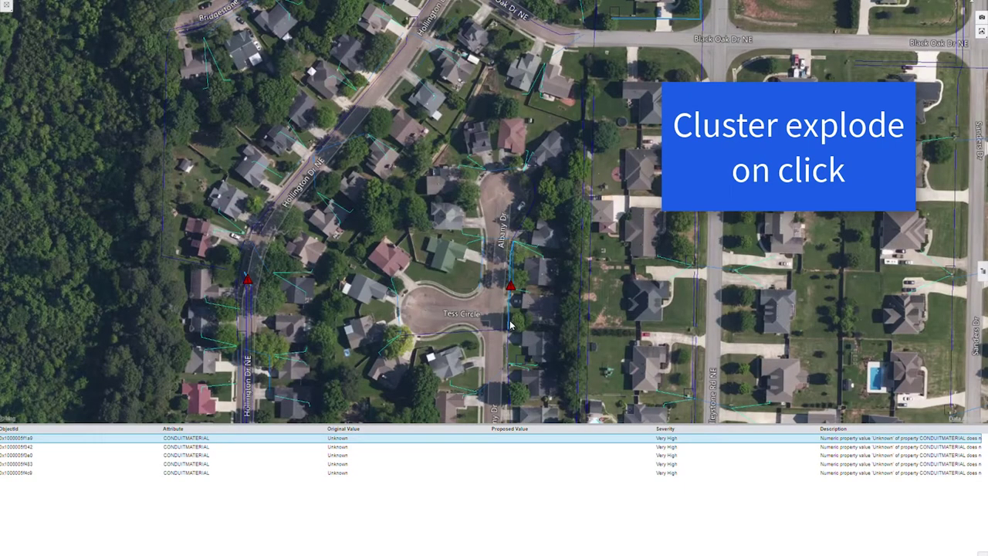
{"action": "scroll", "coordinate": [509, 309], "scroll_direction": "up", "scroll_amount": 2}
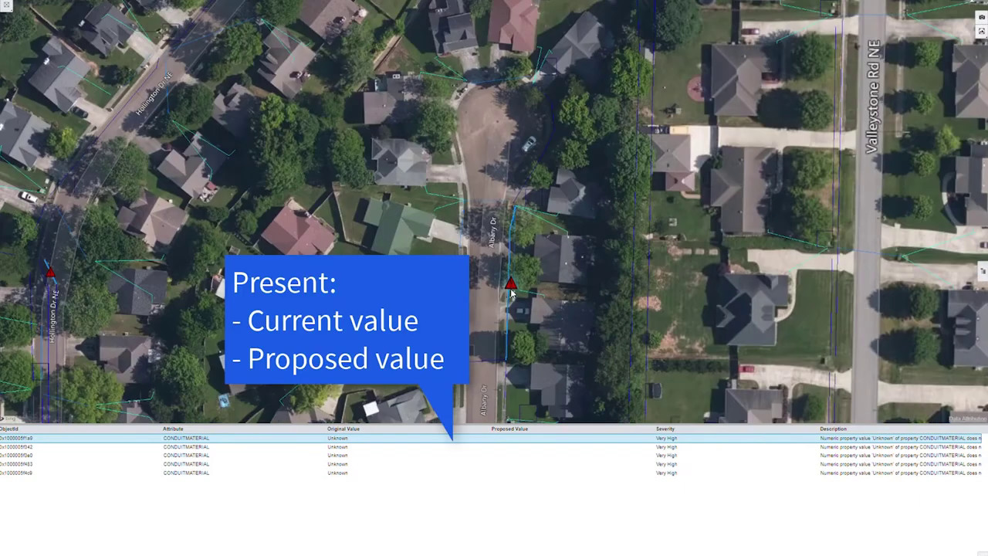
{"action": "mouse_move", "coordinate": [513, 287]}
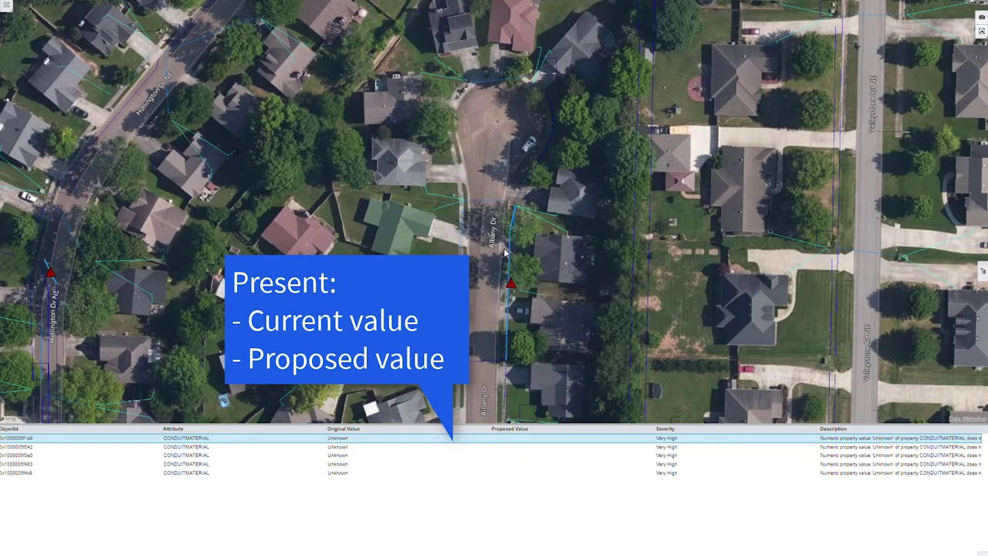
{"action": "scroll", "coordinate": [473, 315], "scroll_direction": "down", "scroll_amount": 2}
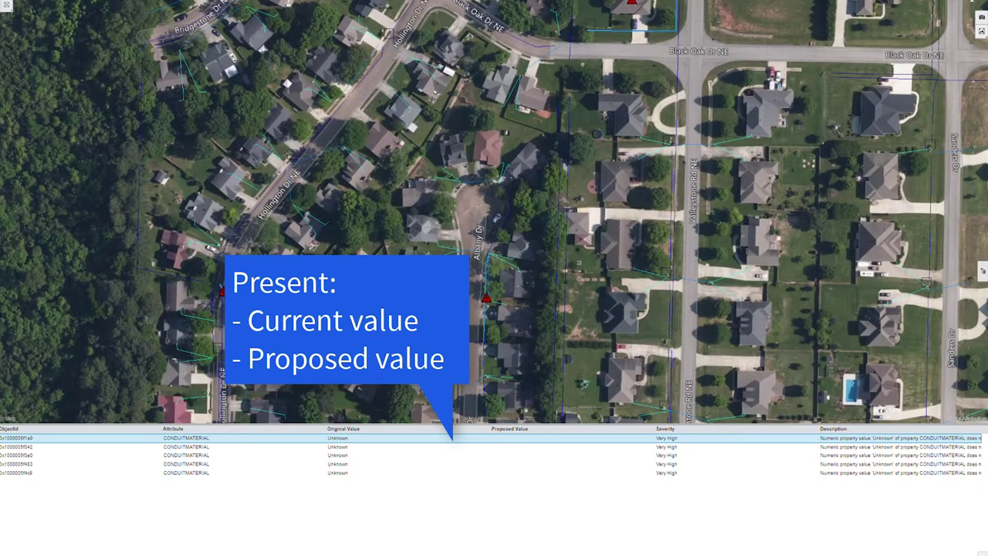
{"action": "scroll", "coordinate": [220, 293], "scroll_direction": "up", "scroll_amount": 2}
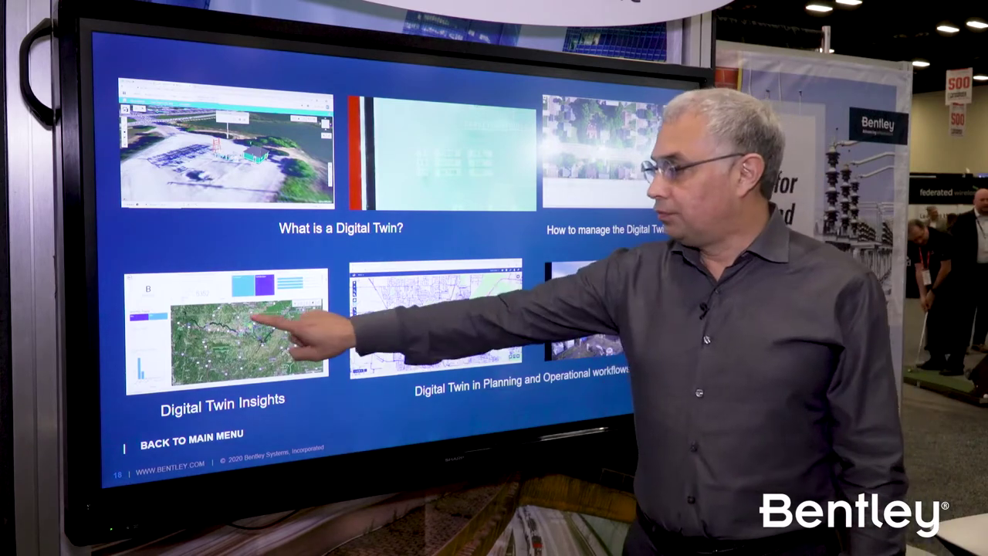
{"action": "left_click", "coordinate": [240, 331]}
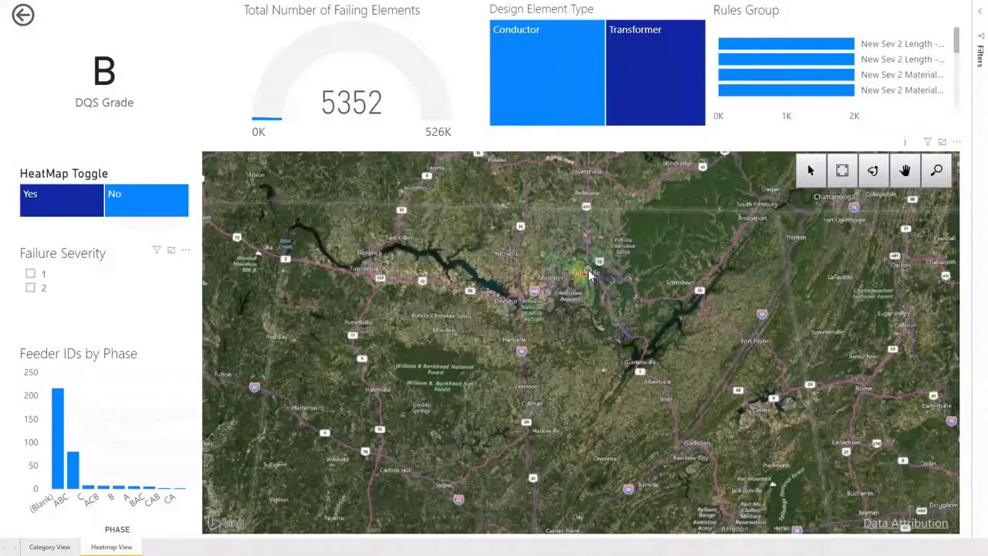
Zoom the heatmap in and centre it on the red Huntsville hotspot.
{"action": "scroll", "coordinate": [589, 272], "scroll_direction": "up", "scroll_amount": 3}
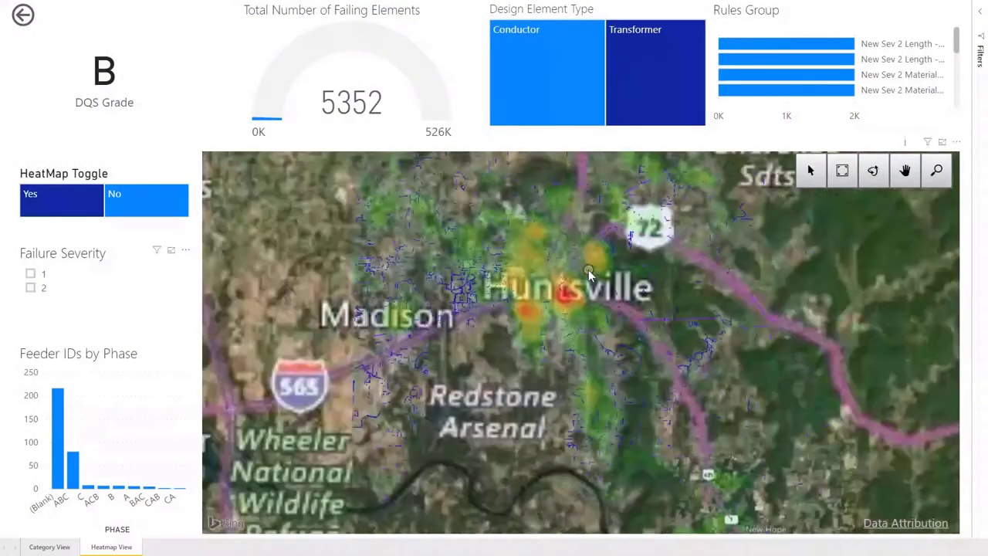
{"action": "scroll", "coordinate": [589, 272], "scroll_direction": "up", "scroll_amount": 2}
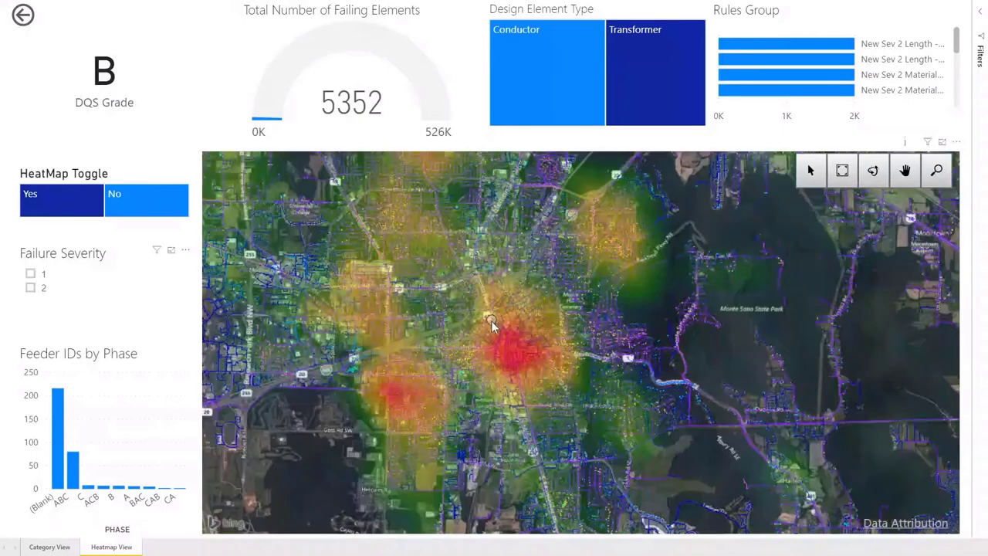
{"action": "left_click_drag", "start_coordinate": [505, 324], "coordinate": [605, 269]}
{"action": "left_click", "coordinate": [605, 274]}
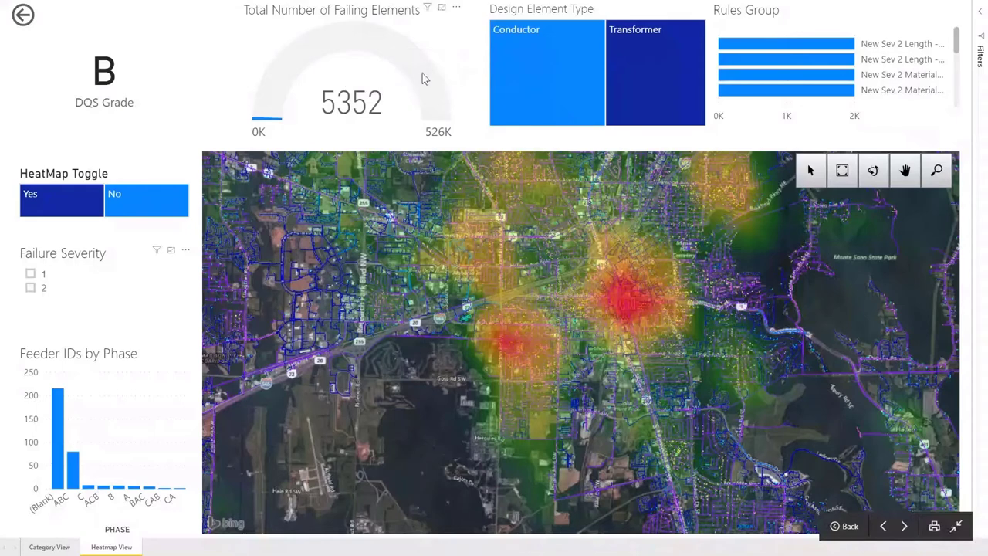
Cross-filter by Conductor, then Transformer, clear, return to Conductor, and limit to Failure Severity 1.
{"action": "mouse_move", "coordinate": [531, 73]}
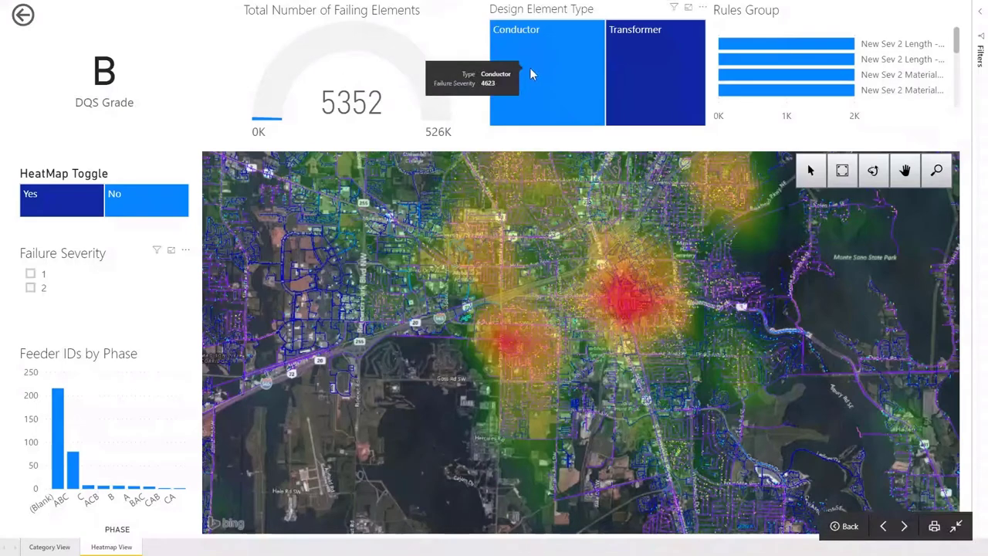
{"action": "left_click", "coordinate": [531, 71]}
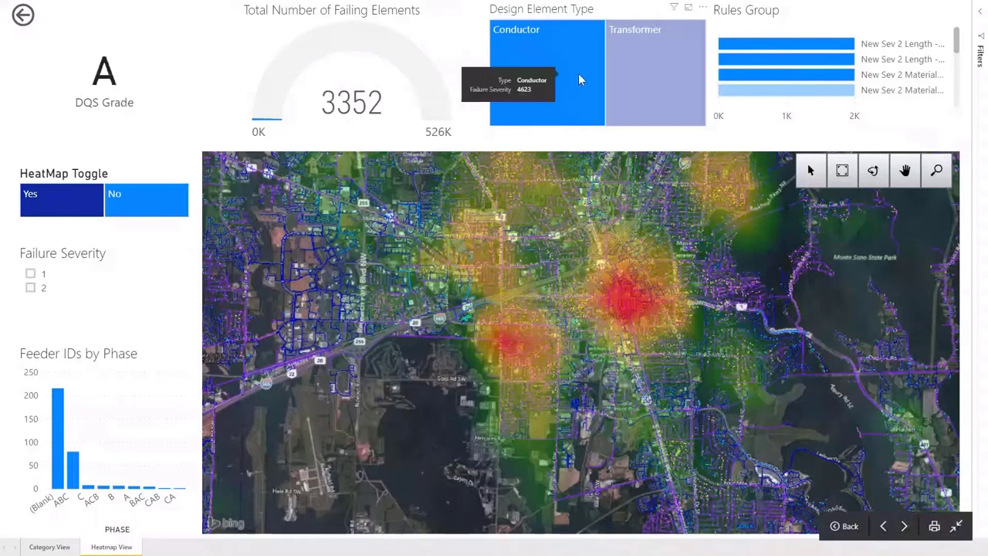
{"action": "left_click", "coordinate": [660, 71]}
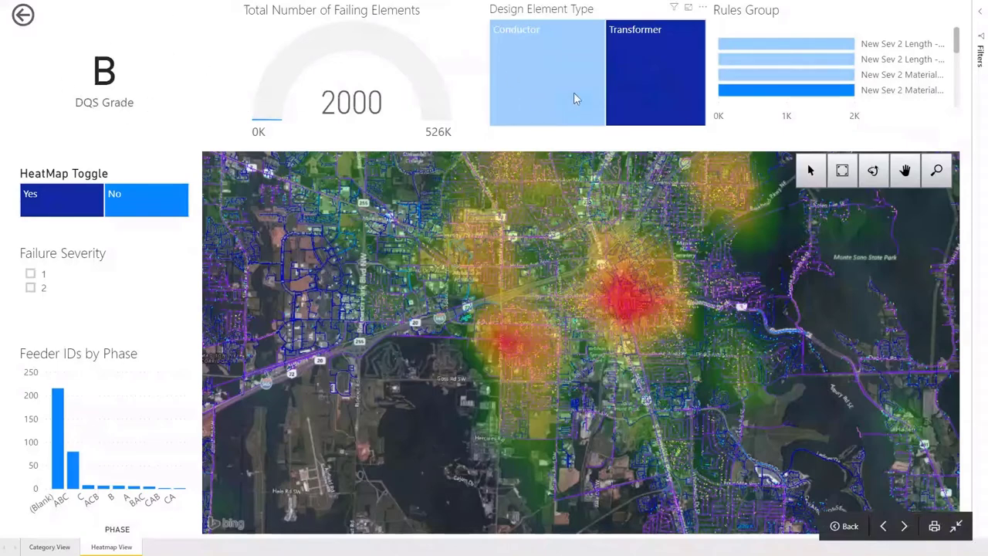
{"action": "mouse_move", "coordinate": [745, 92]}
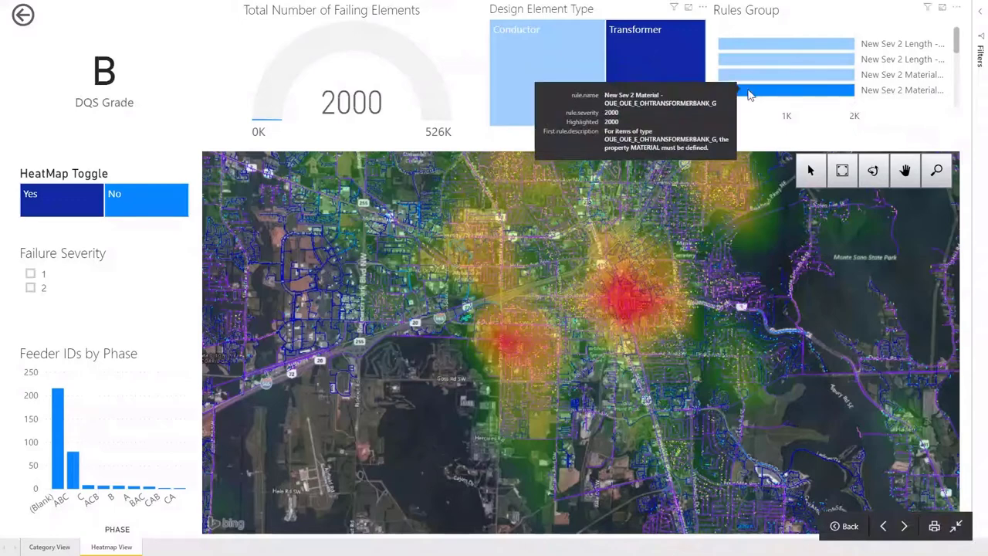
{"action": "left_click", "coordinate": [748, 91]}
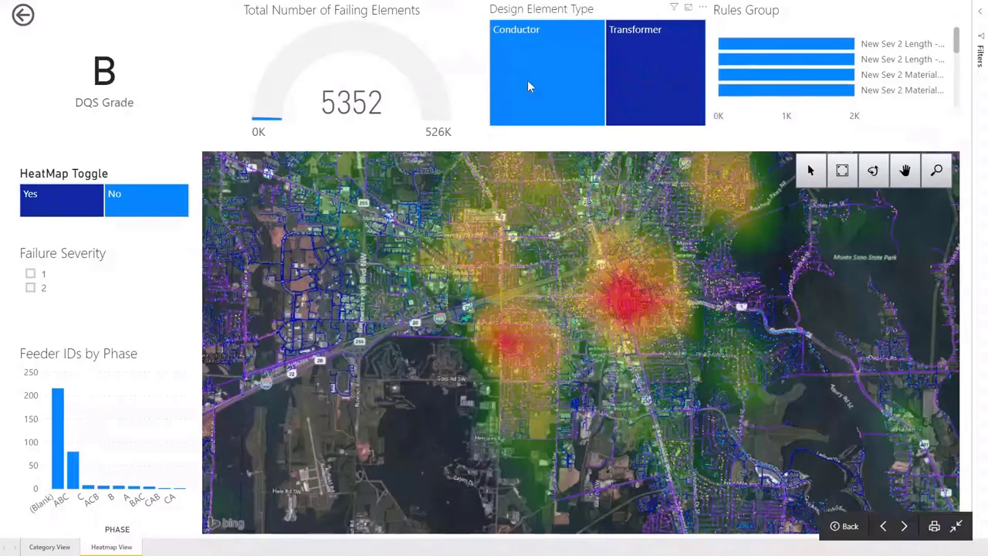
{"action": "left_click", "coordinate": [529, 81]}
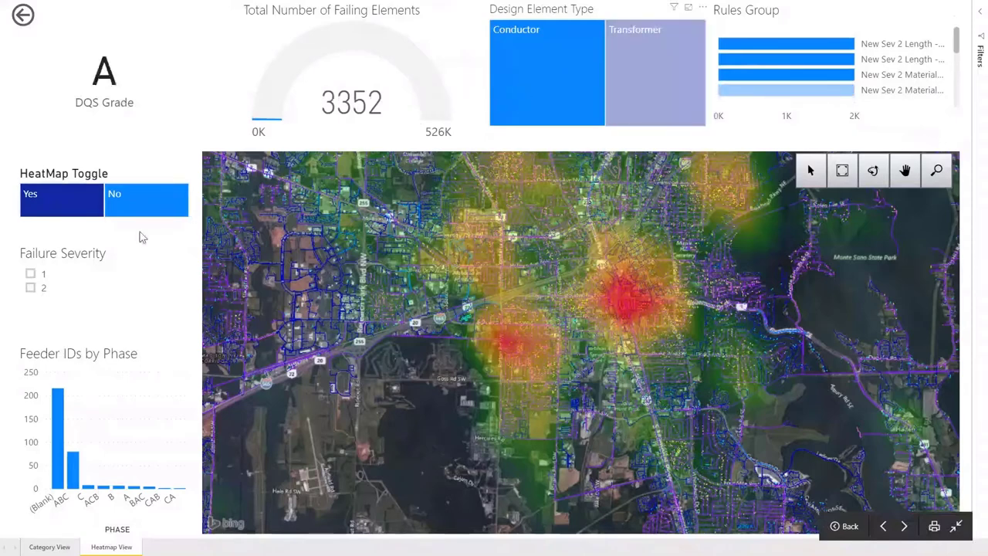
{"action": "left_click", "coordinate": [31, 275]}
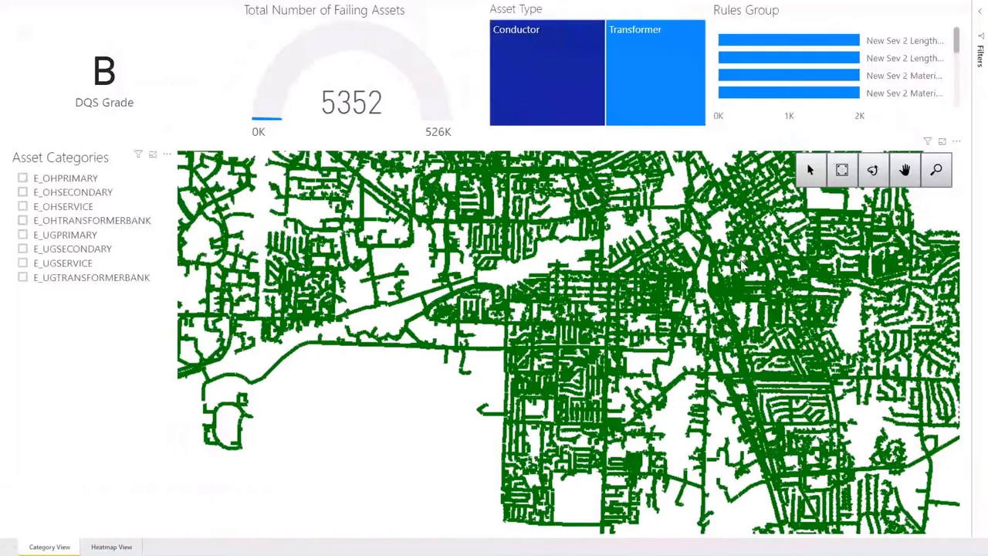
Zoom into the network core and select both E_OHPRIMARY and E_OHTRANSFORMERBANK asset categories.
{"action": "left_click_drag", "start_coordinate": [742, 264], "coordinate": [580, 403]}
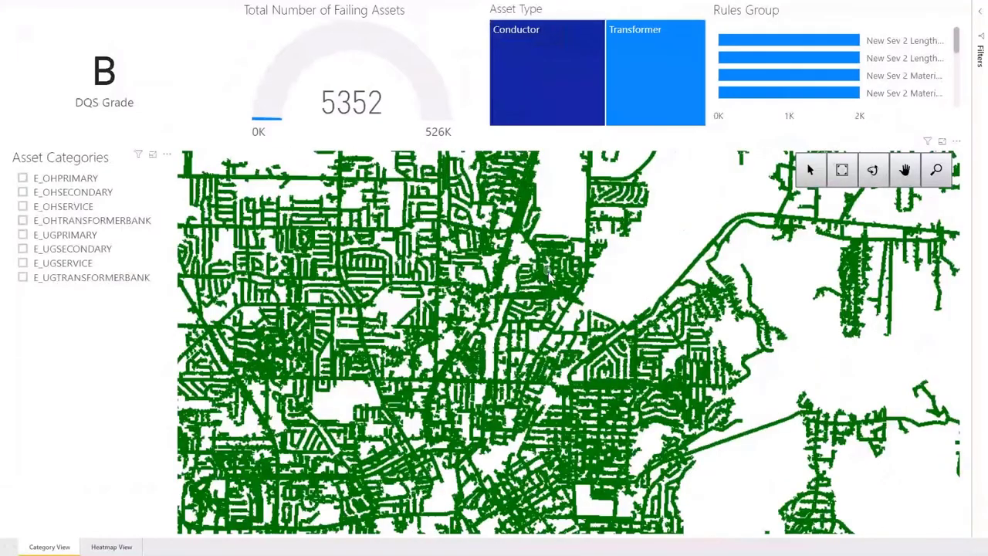
{"action": "scroll", "coordinate": [548, 276], "scroll_direction": "up", "scroll_amount": 5}
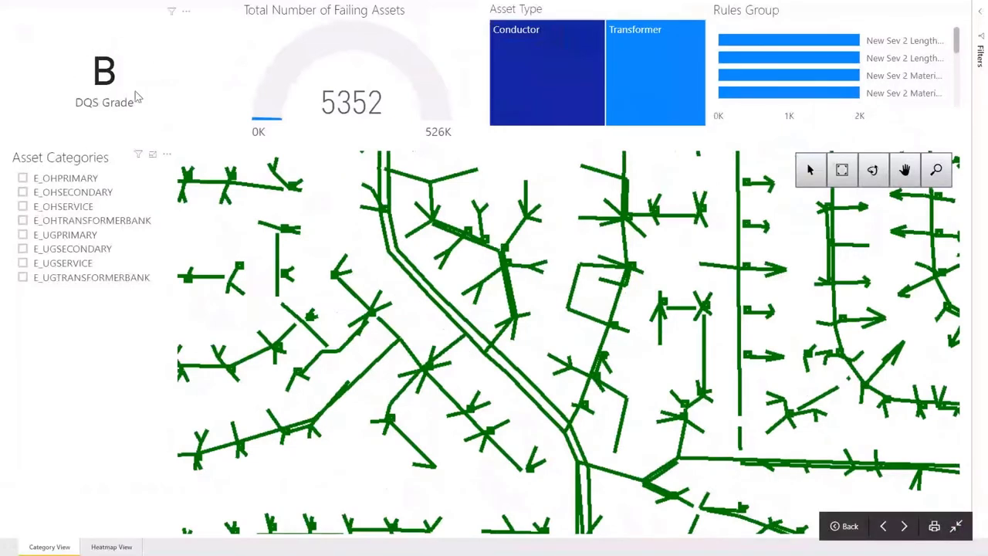
{"action": "left_click", "coordinate": [22, 178]}
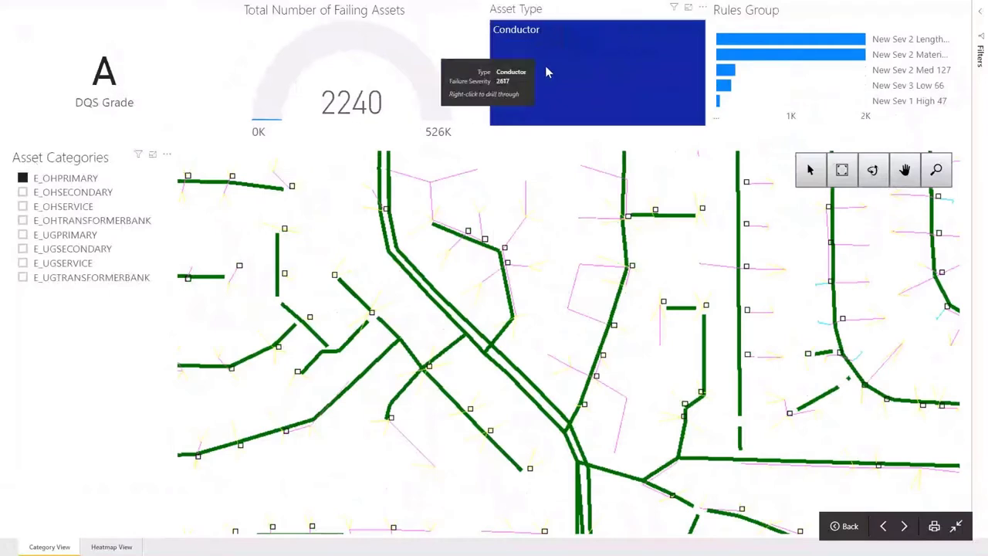
{"action": "left_click", "coordinate": [22, 221]}
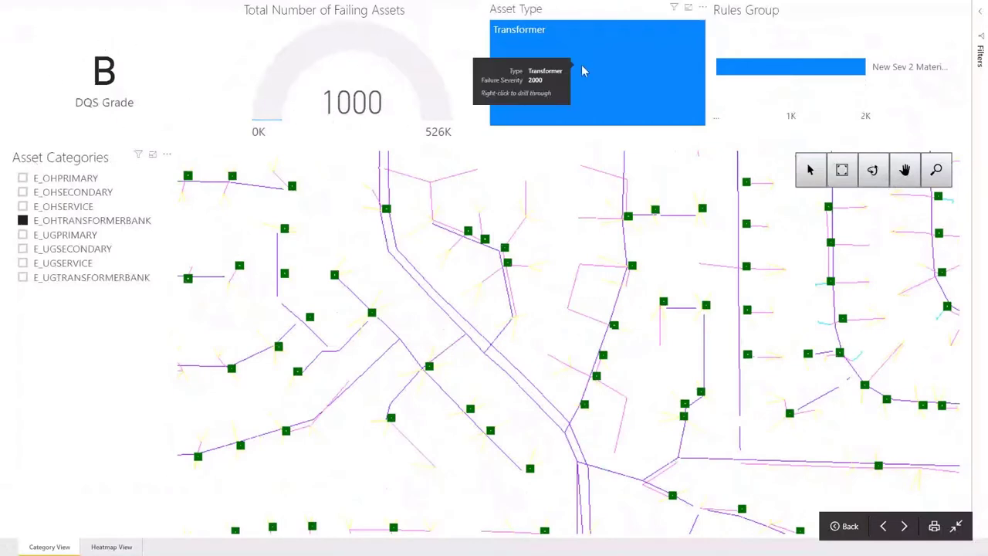
{"action": "left_click", "coordinate": [23, 178], "text": "ctrl"}
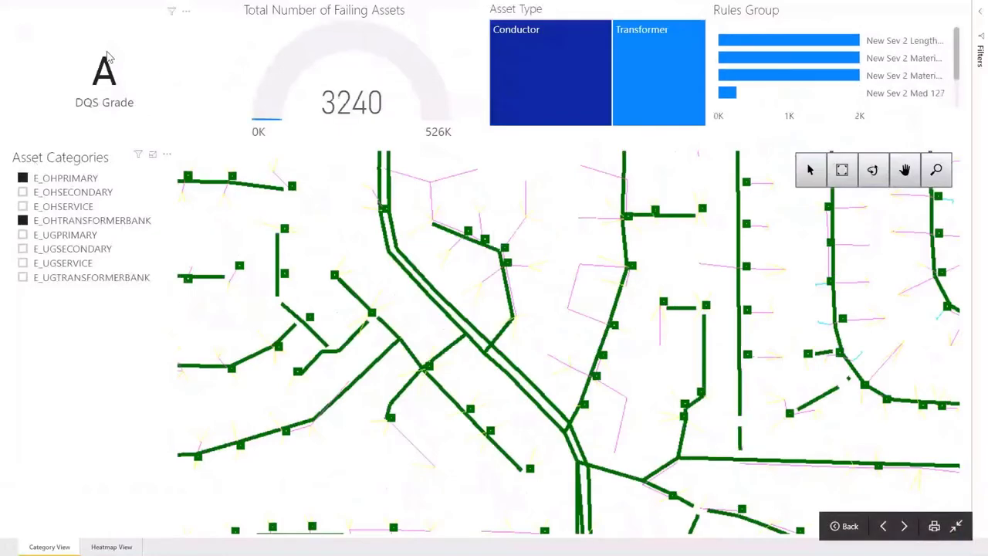
{"action": "mouse_move", "coordinate": [593, 77]}
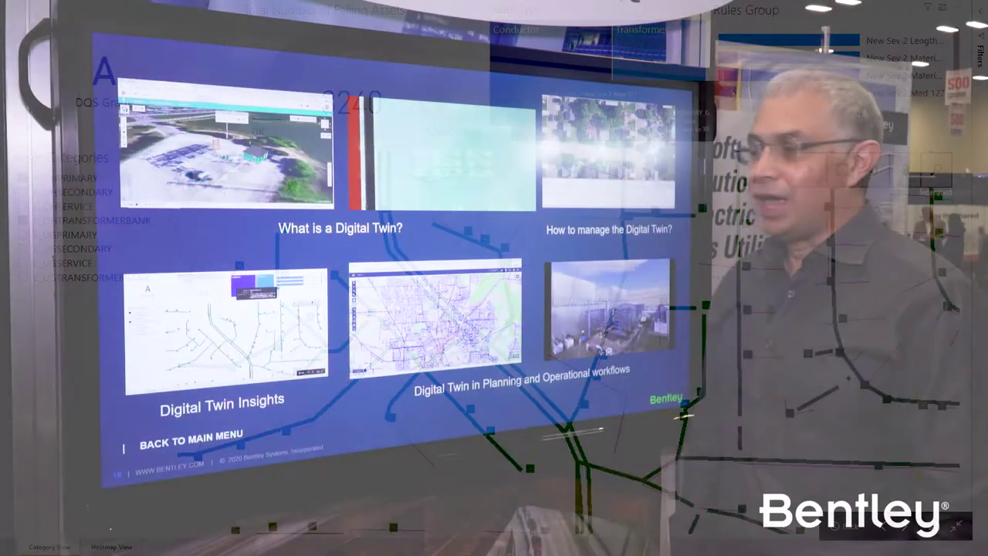